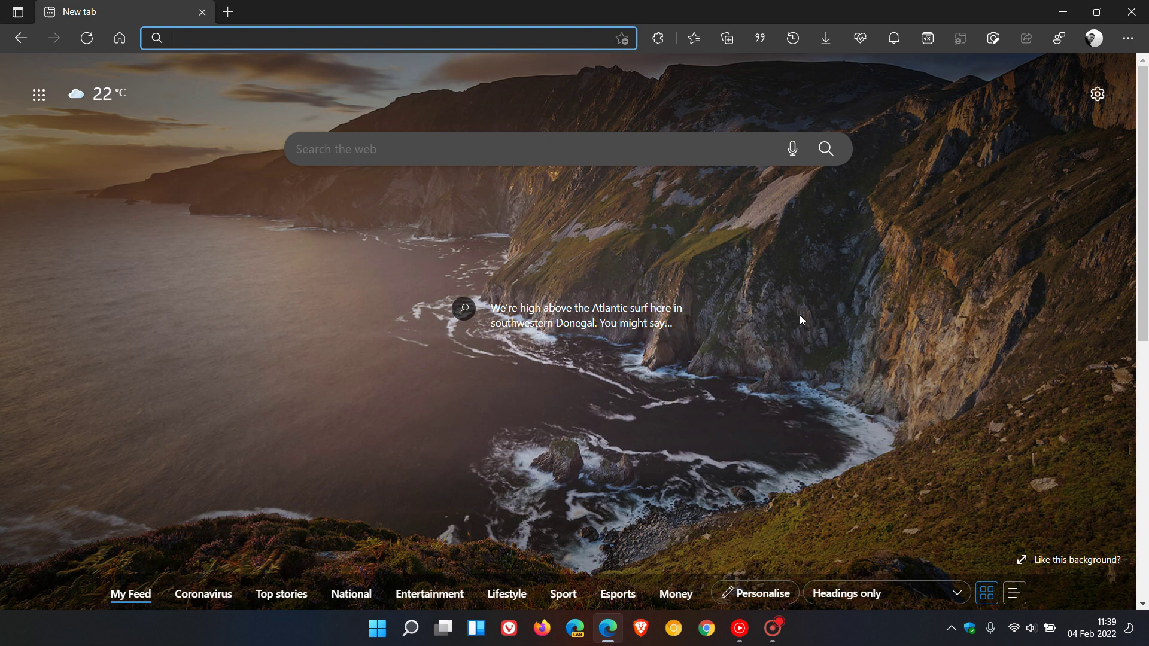
# Open Edge Settings and go to Profiles > Profile preferences to see the site-switching options
pyautogui.click(1127, 38)
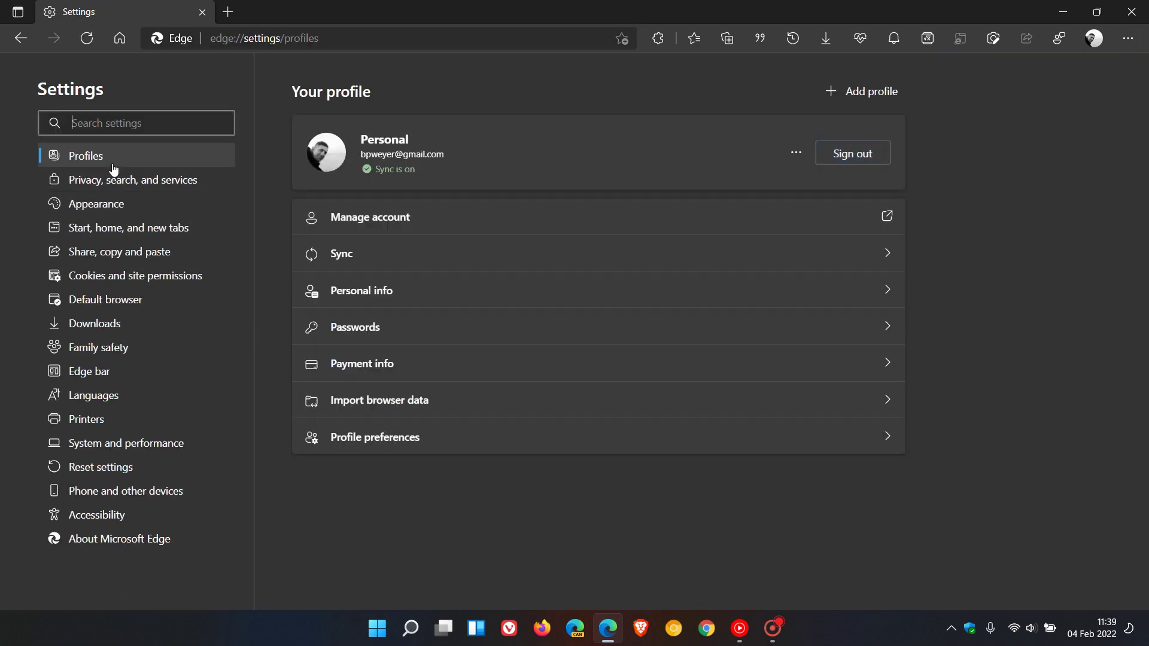
pyautogui.click(1093, 39)
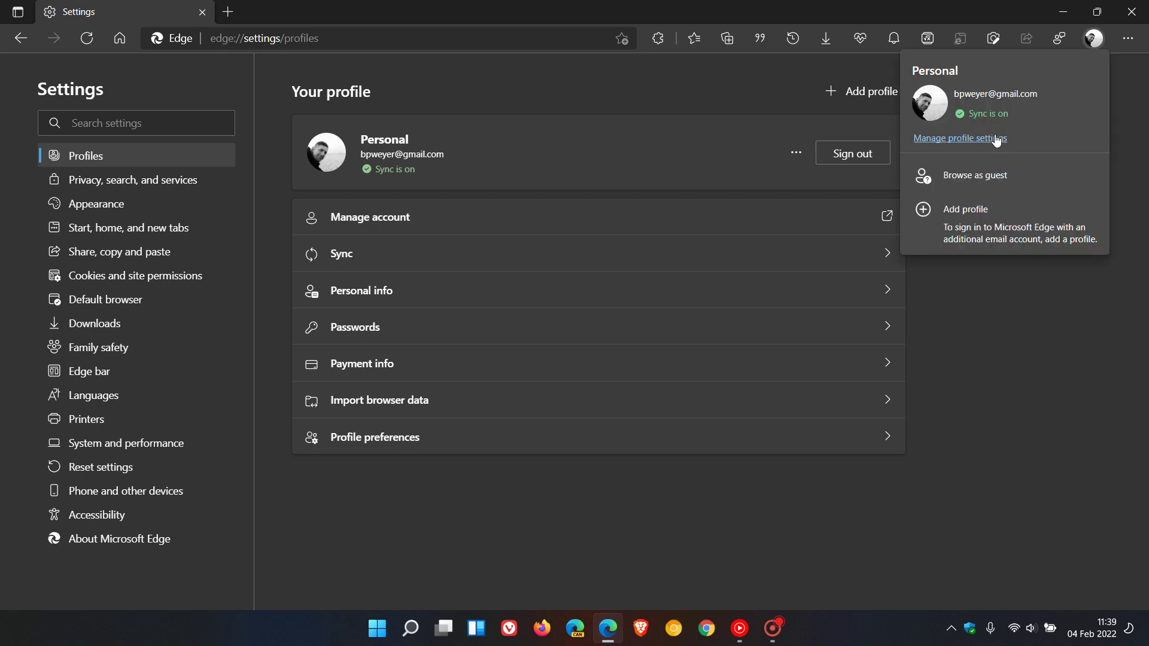
pyautogui.click(914, 563)
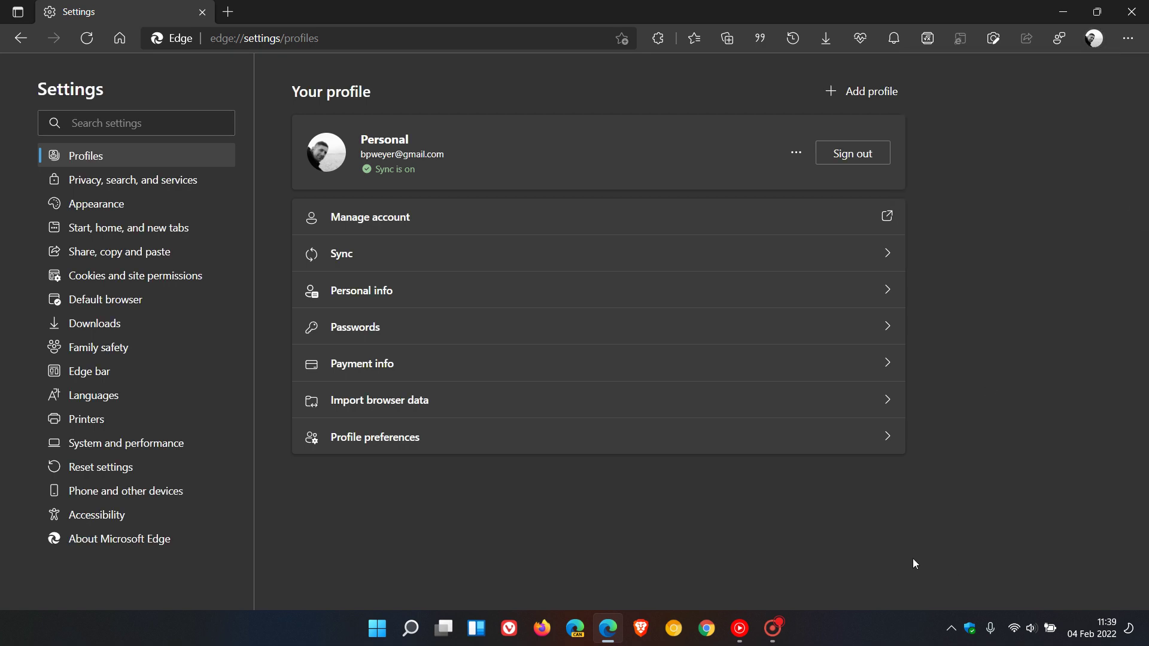
pyautogui.click(576, 447)
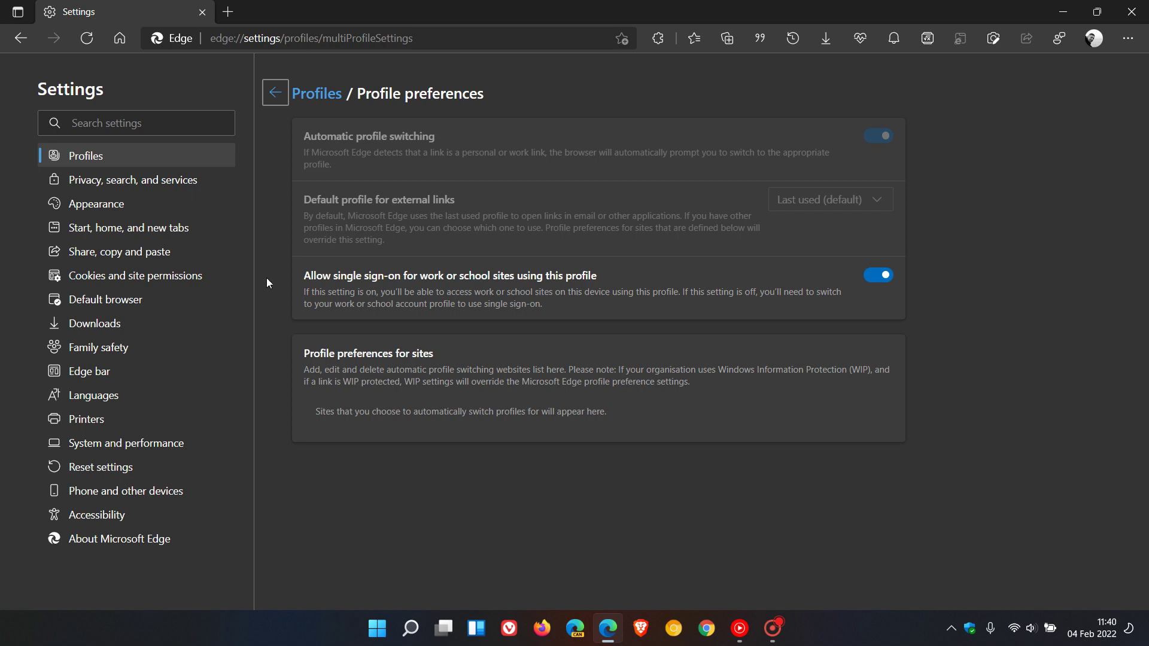
# Go back to the New tab start page
pyautogui.click(120, 38)
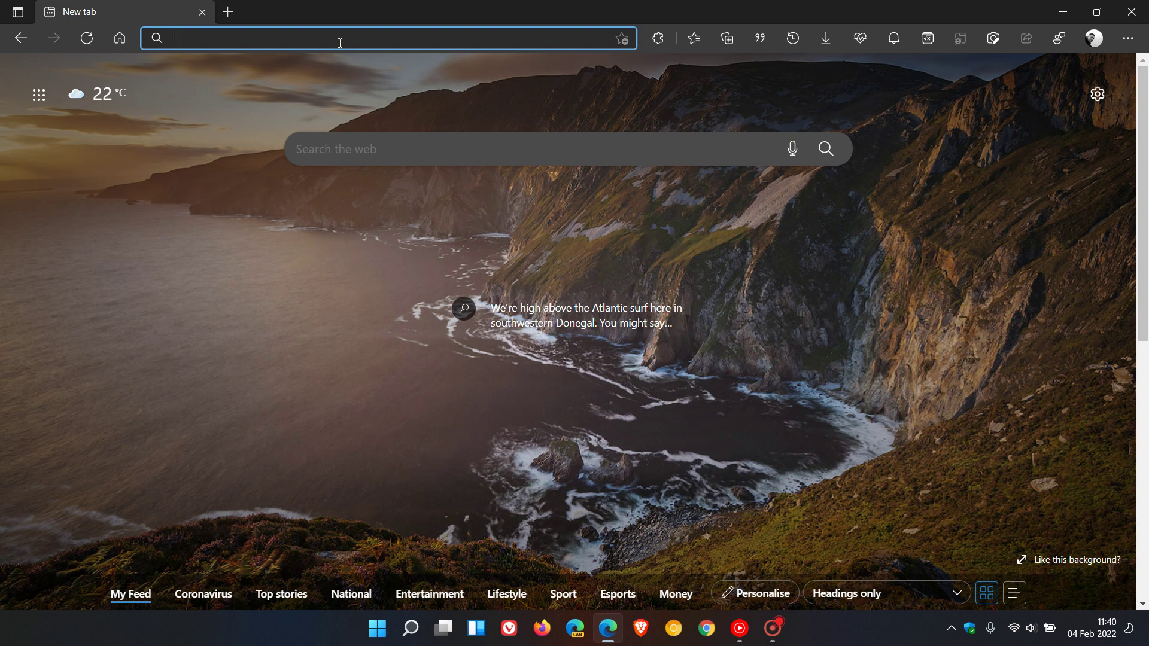
# Load edge://flags from the 'ef' suggestion and filter the flags by 'force'
pyautogui.write('ef')
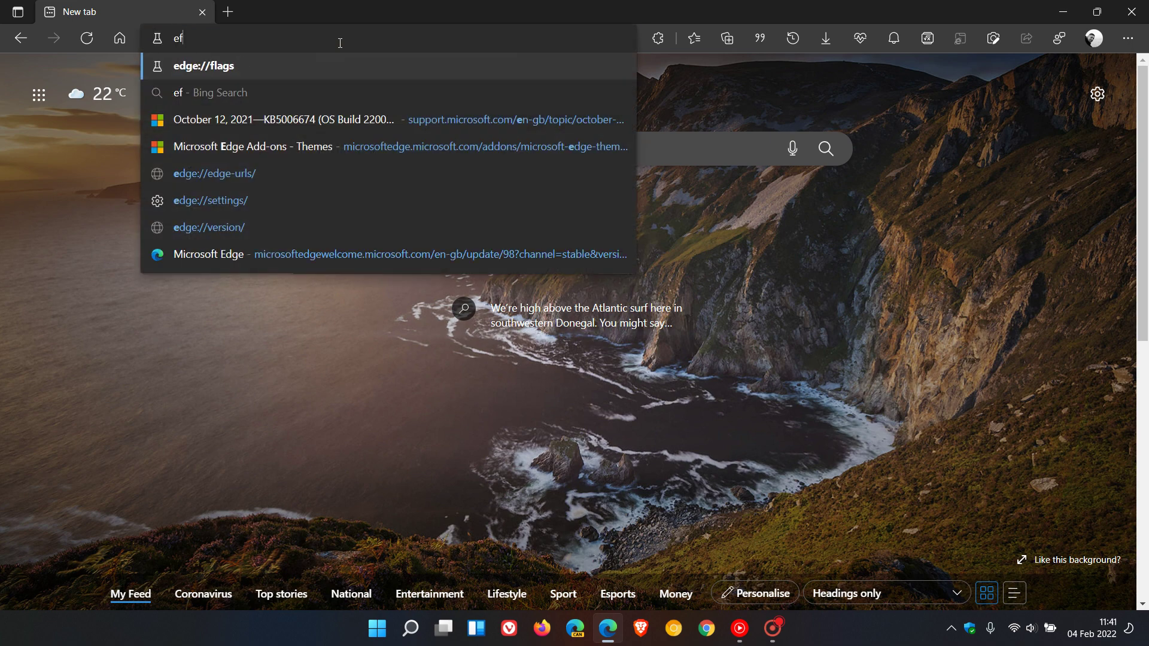
pyautogui.press('Return')
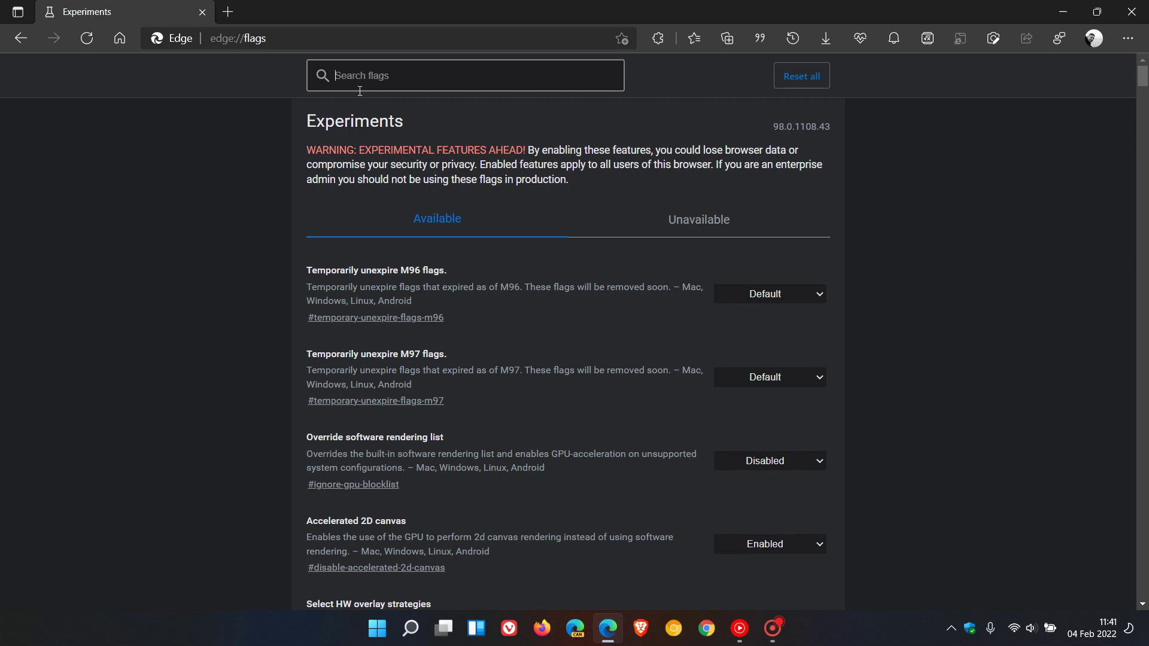
pyautogui.write('f')
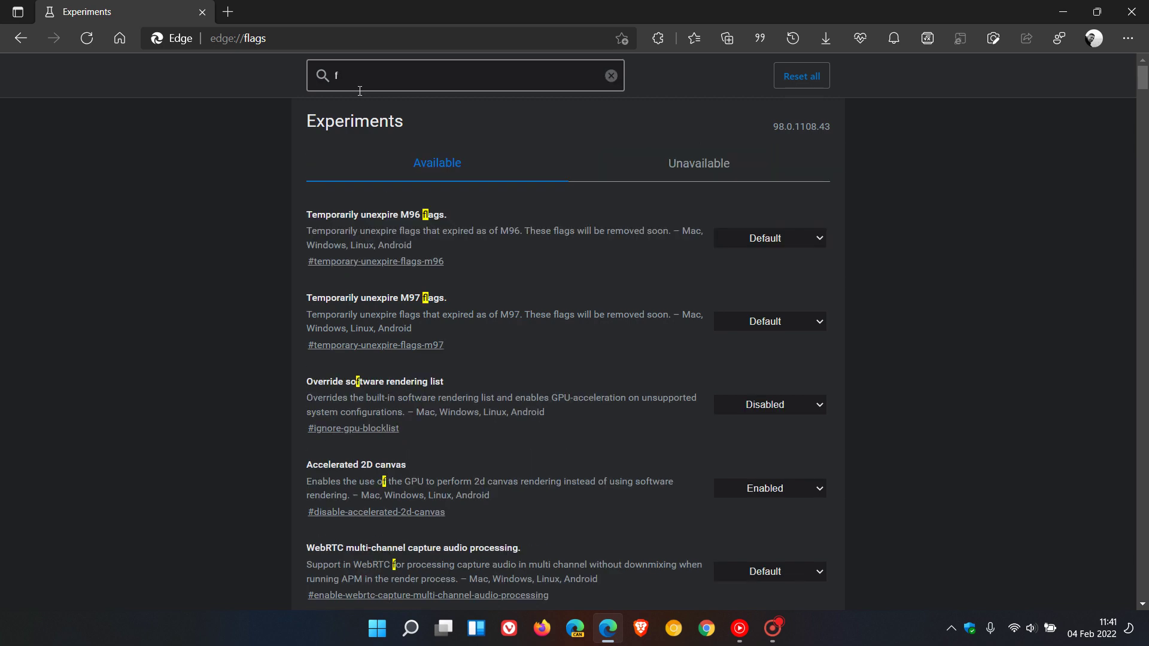
pyautogui.write('orce')
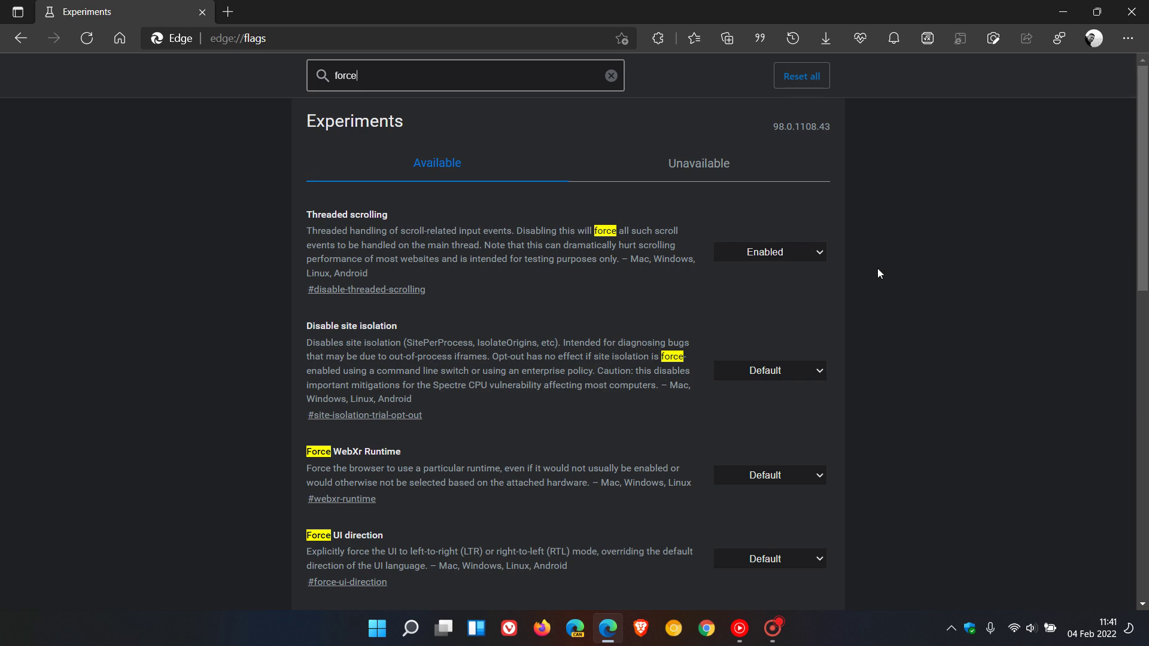
pyautogui.scroll(-5, 877, 270)
pyautogui.scroll(-1, 878, 270)
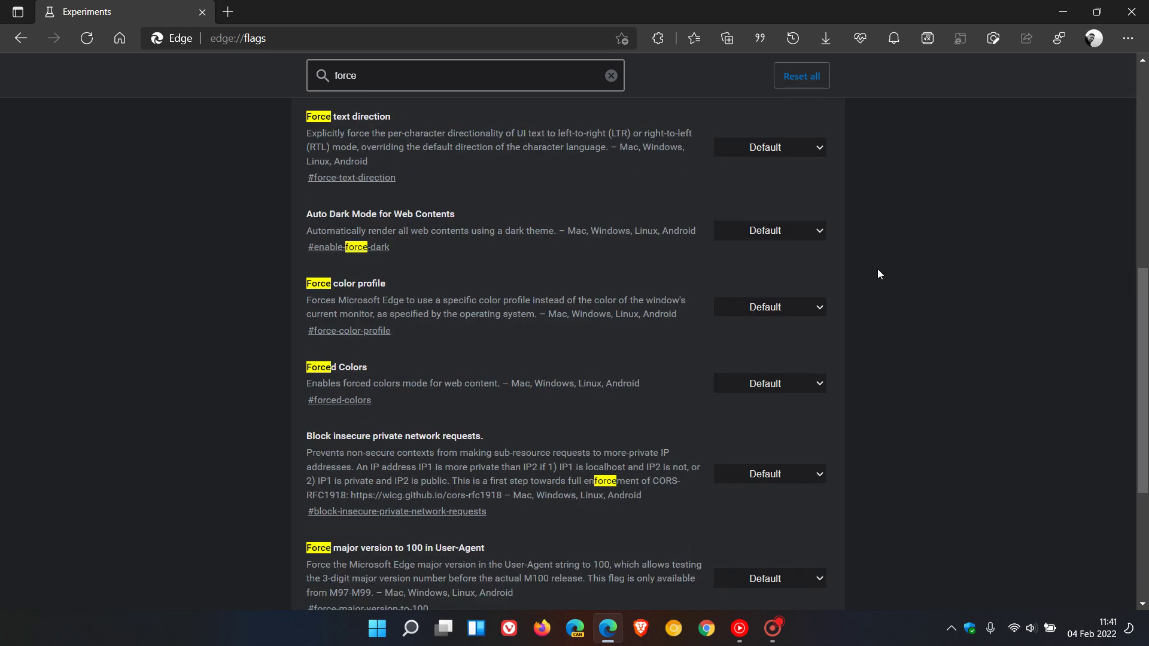
pyautogui.scroll(-4, 879, 274)
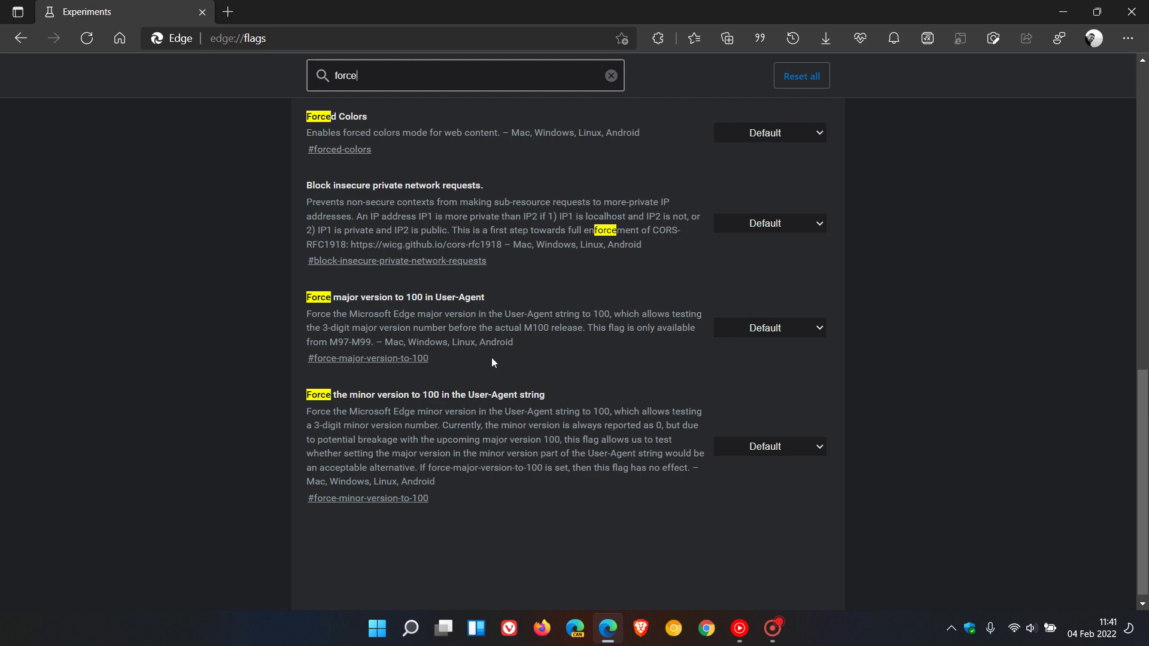
# Set Force major version to 100 in User-Agent to Enabled and restart Edge
pyautogui.click(762, 332)
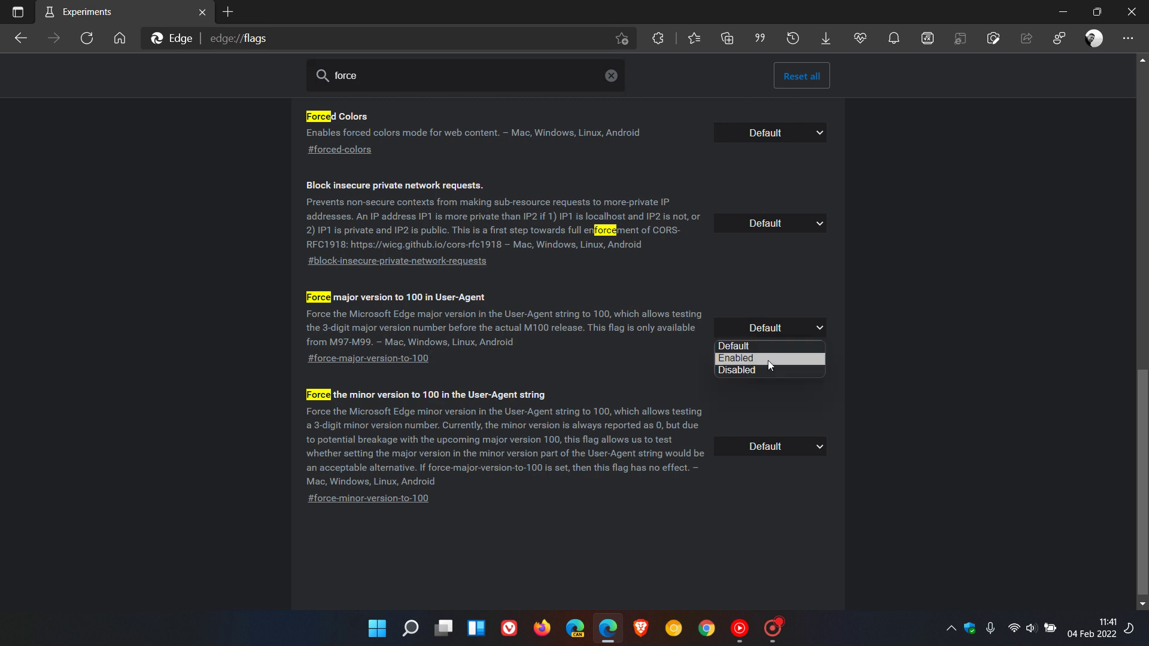
pyautogui.click(769, 361)
pyautogui.click(1054, 572)
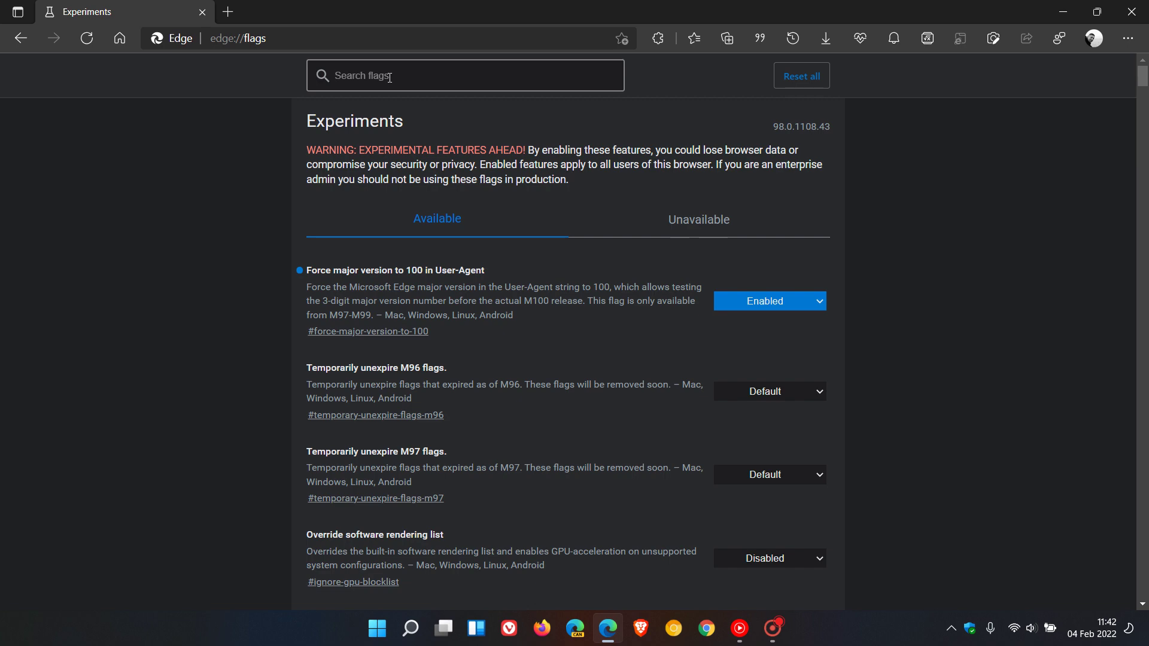
# Filter flags by 'overlay', enable Windows style overlay scrollbars, and restart Edge
pyautogui.write('ove')
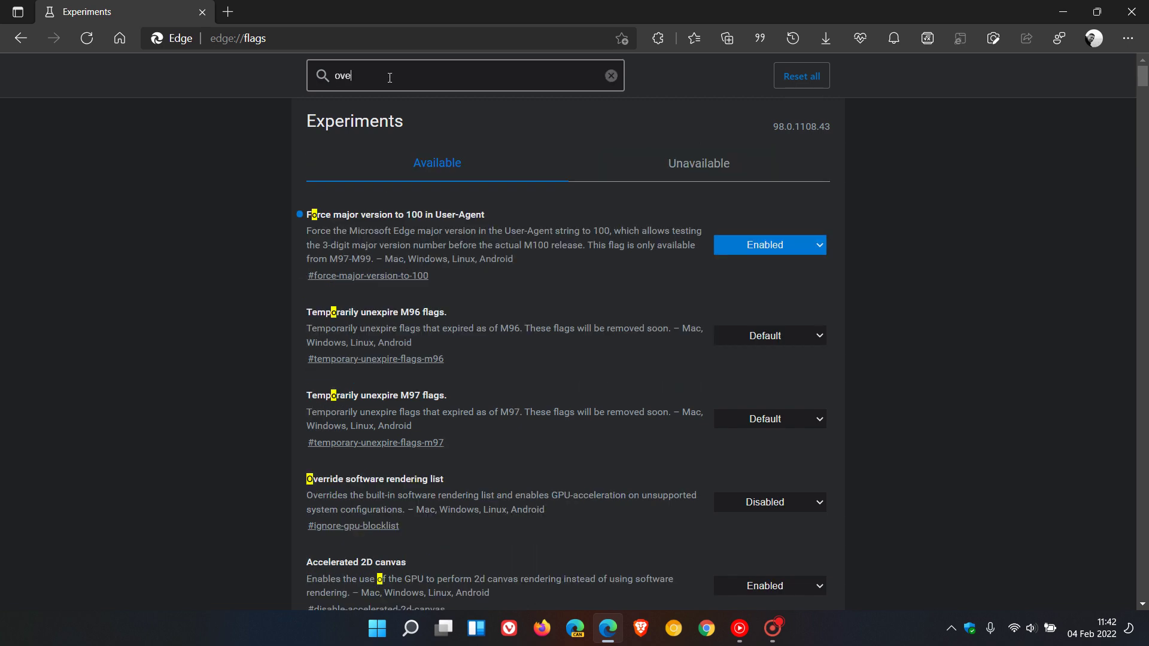
pyautogui.write('rlay')
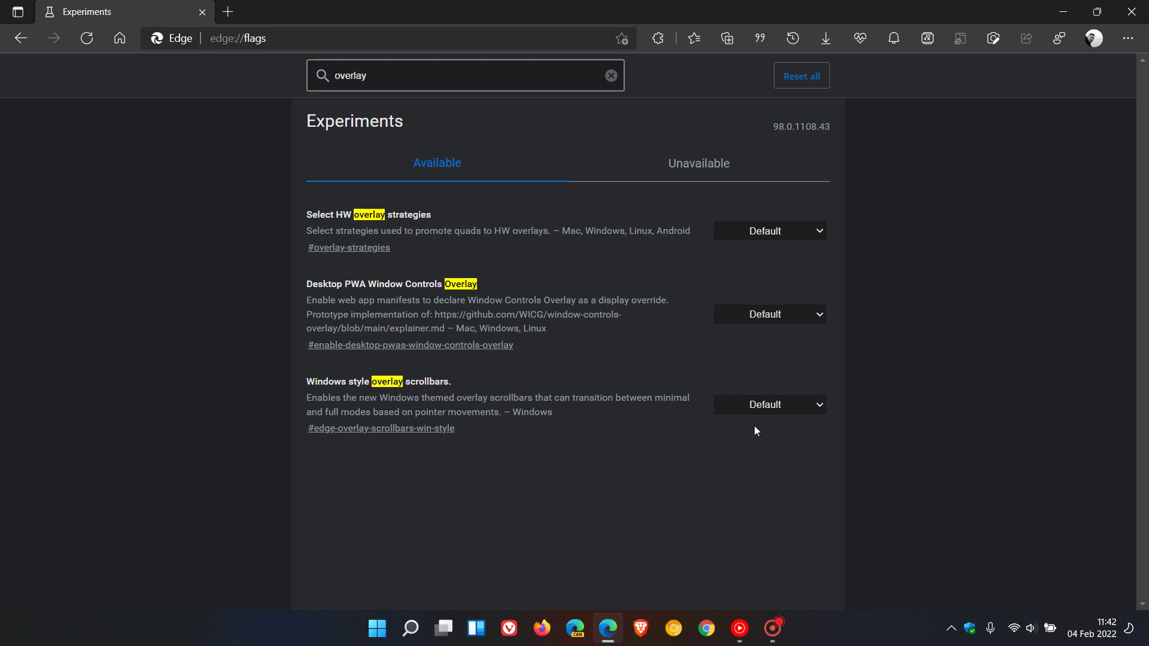
pyautogui.click(767, 407)
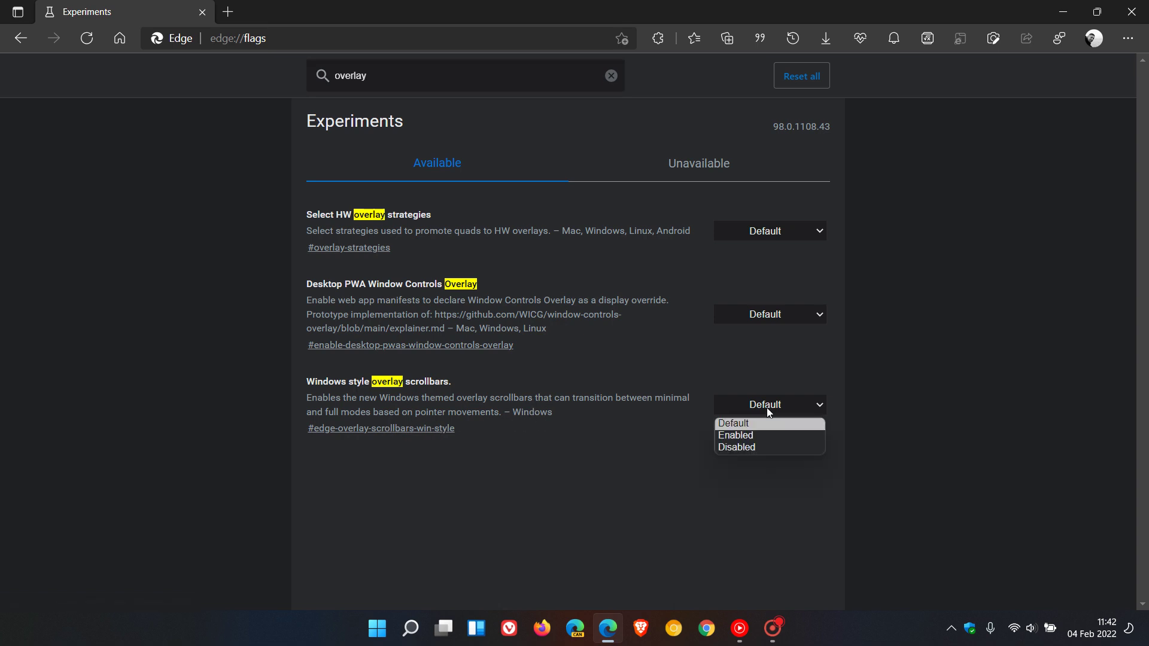
pyautogui.click(766, 441)
pyautogui.click(1047, 574)
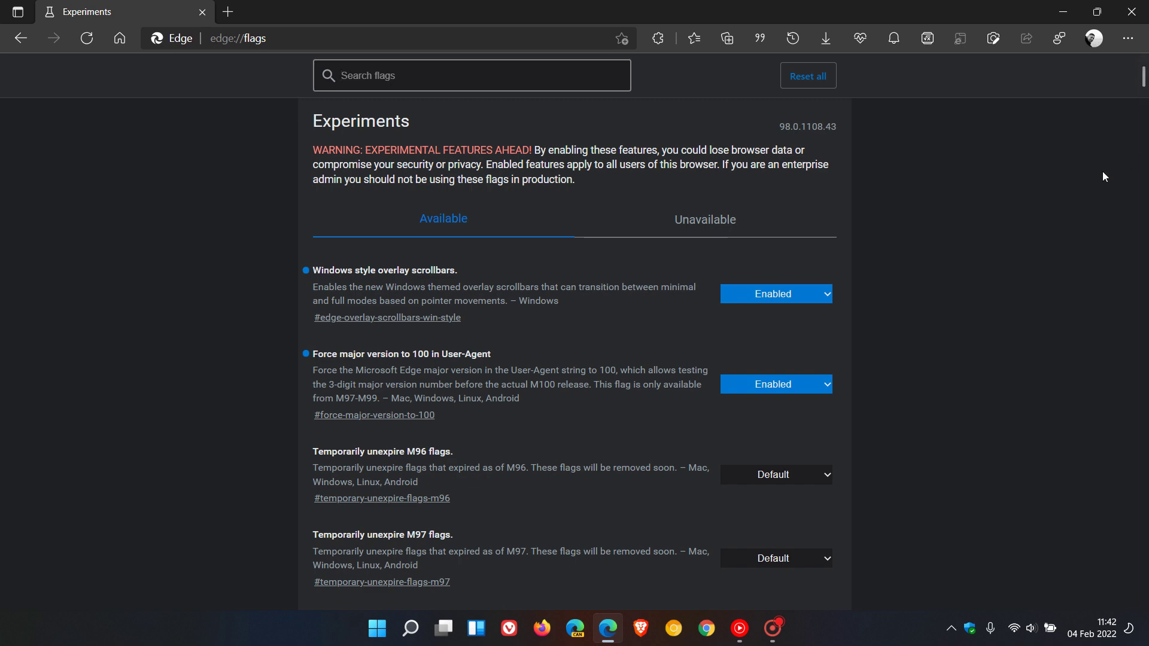
# From a new tab, open the saved Microsoft Edge Stable Channel release notes from Favourites
pyautogui.scroll(-15, 1051, 227)
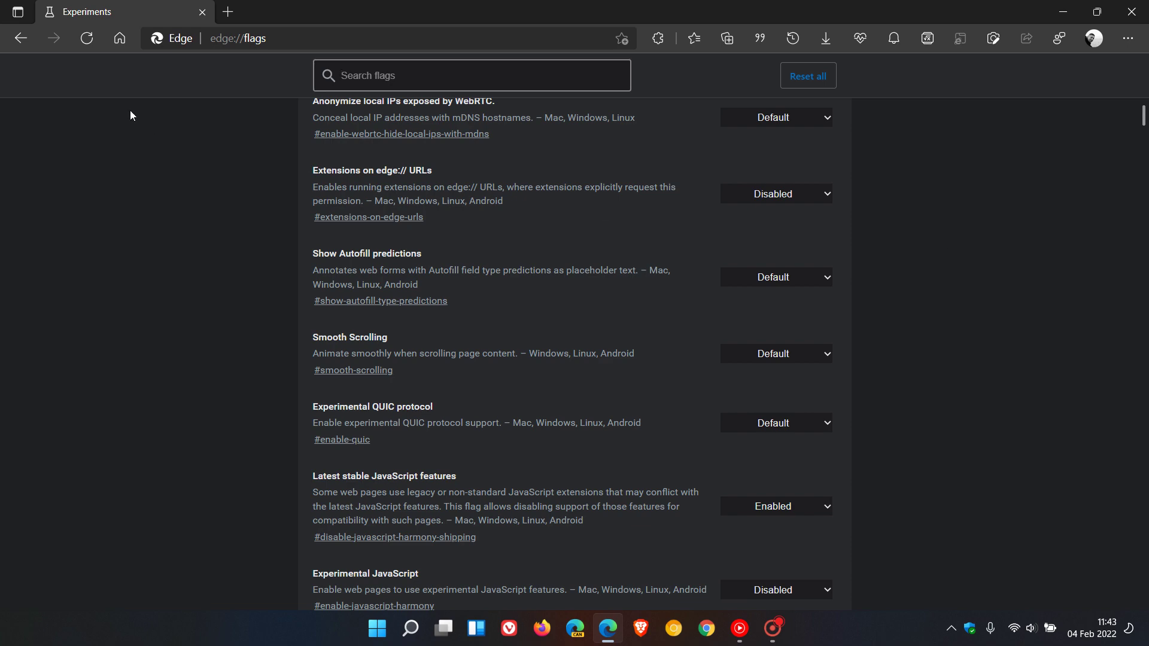
pyautogui.click(118, 42)
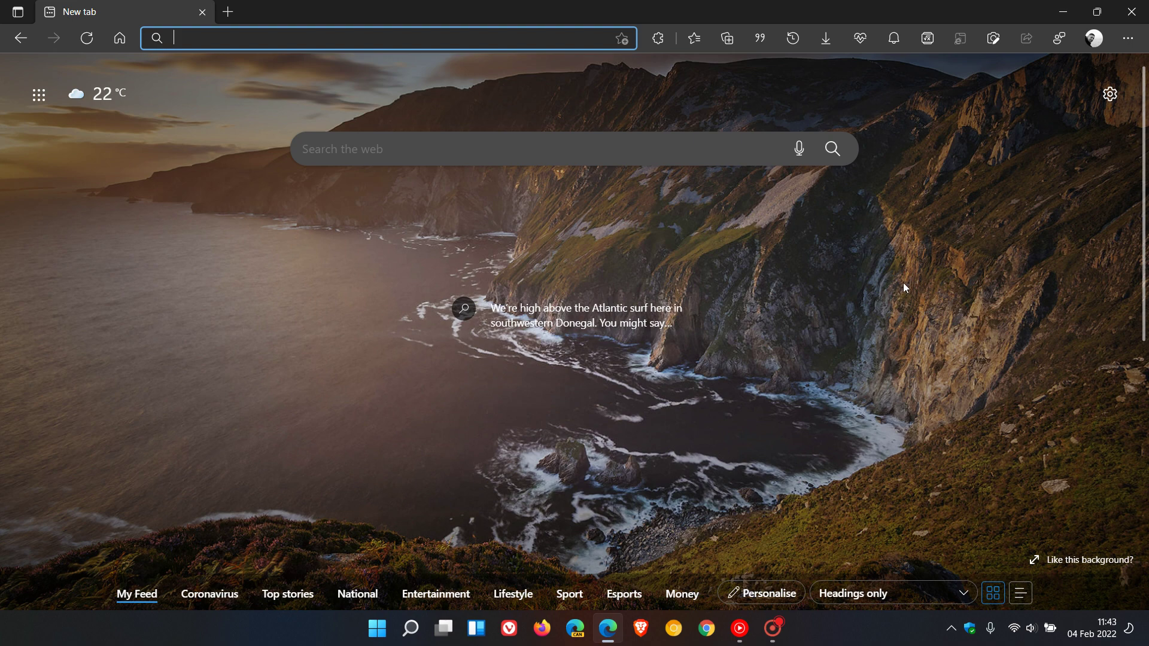
pyautogui.click(694, 39)
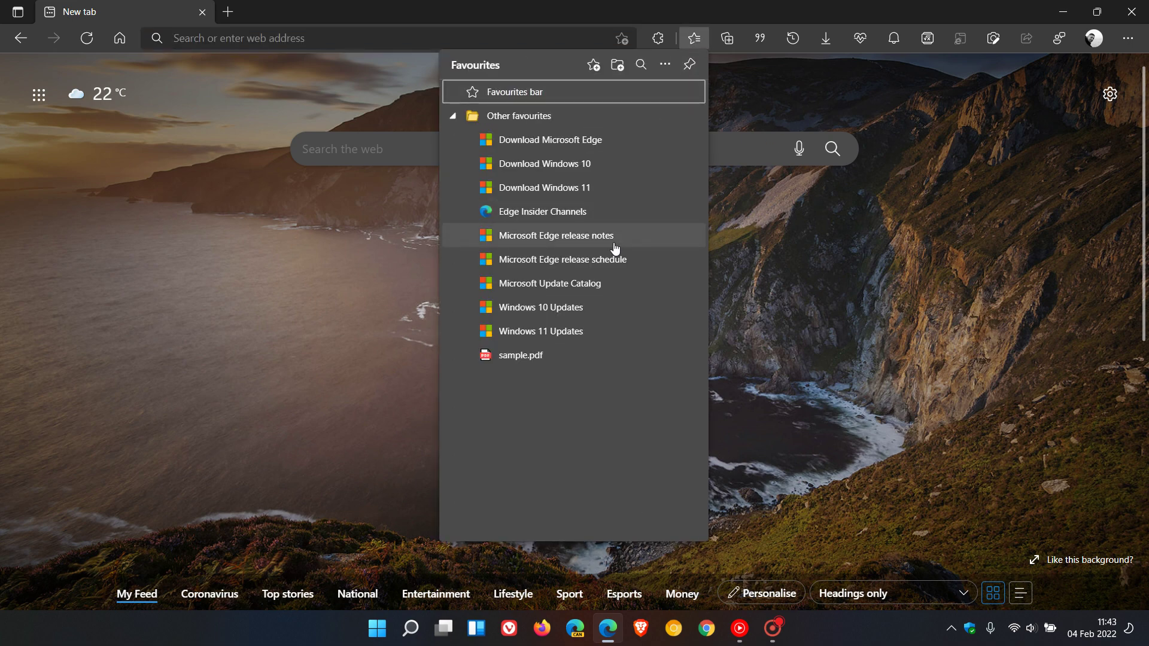
pyautogui.click(614, 246)
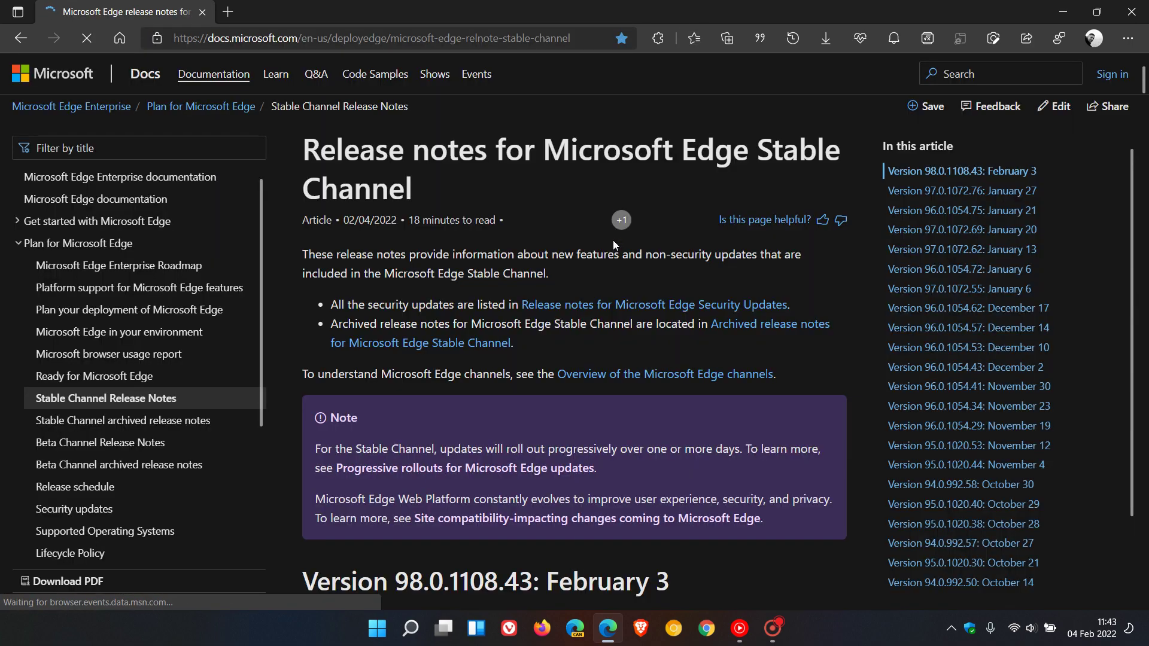
pyautogui.scroll(-15, 675, 258)
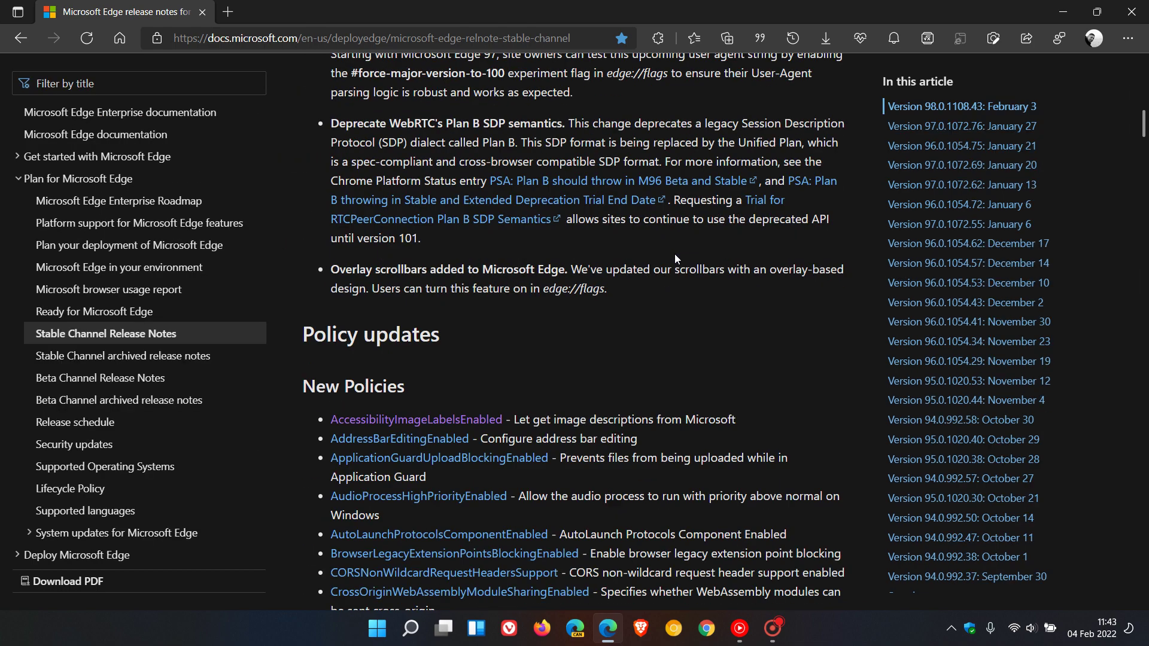
pyautogui.scroll(-1, 674, 257)
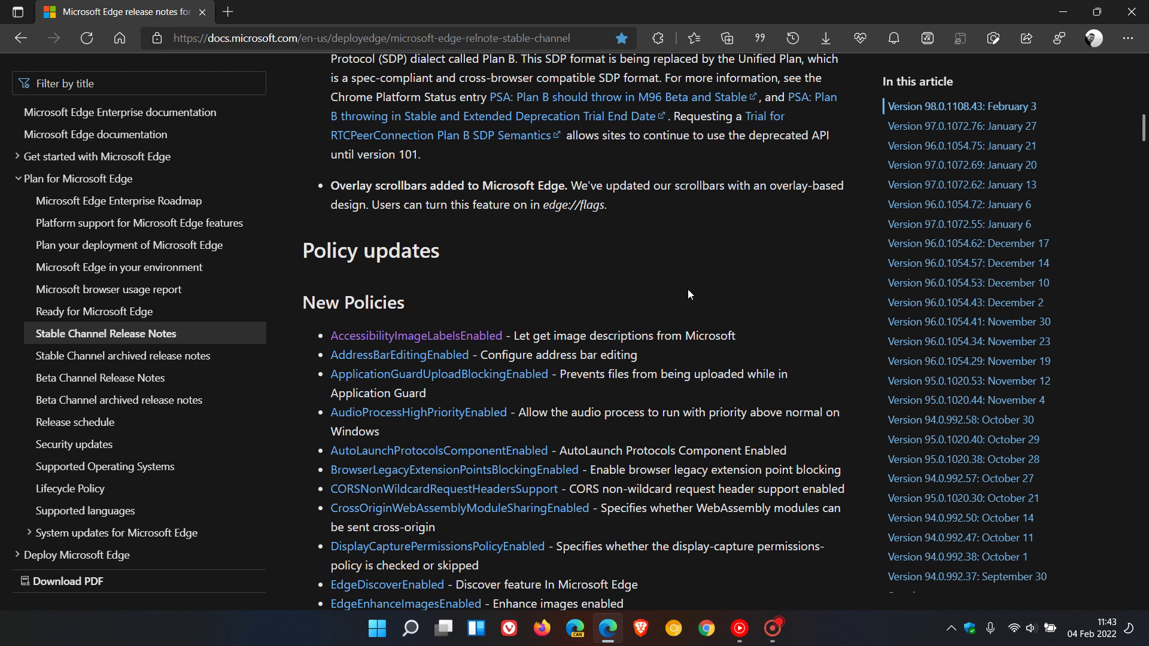
pyautogui.scroll(-2, 687, 289)
pyautogui.scroll(-2, 693, 293)
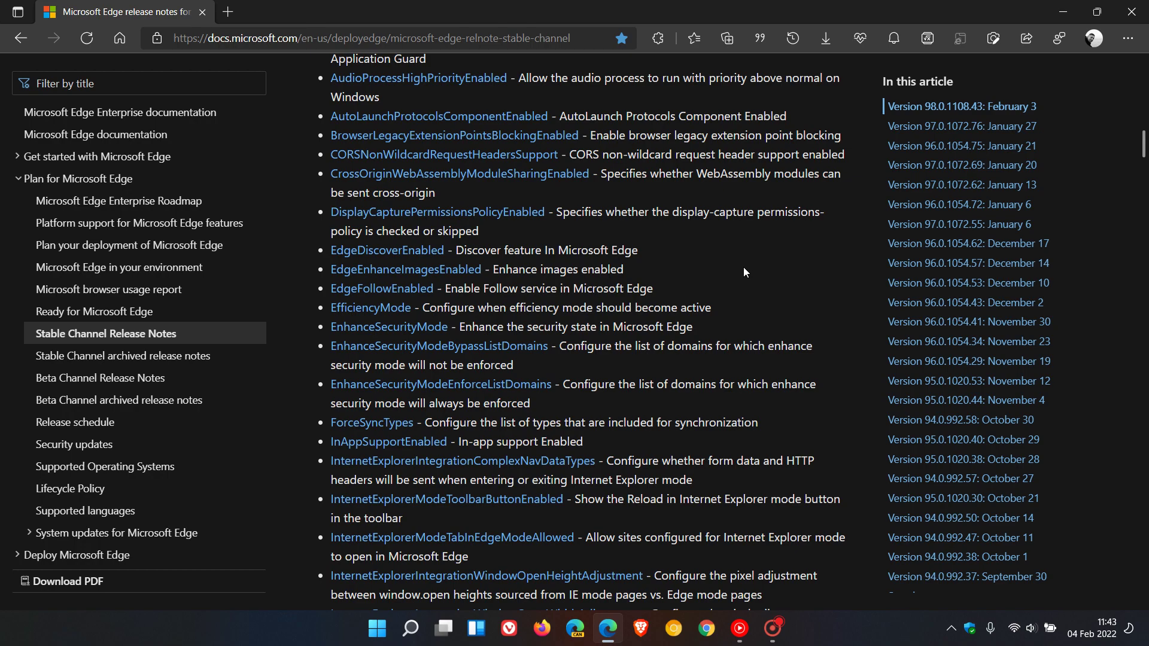
pyautogui.scroll(-9, 744, 271)
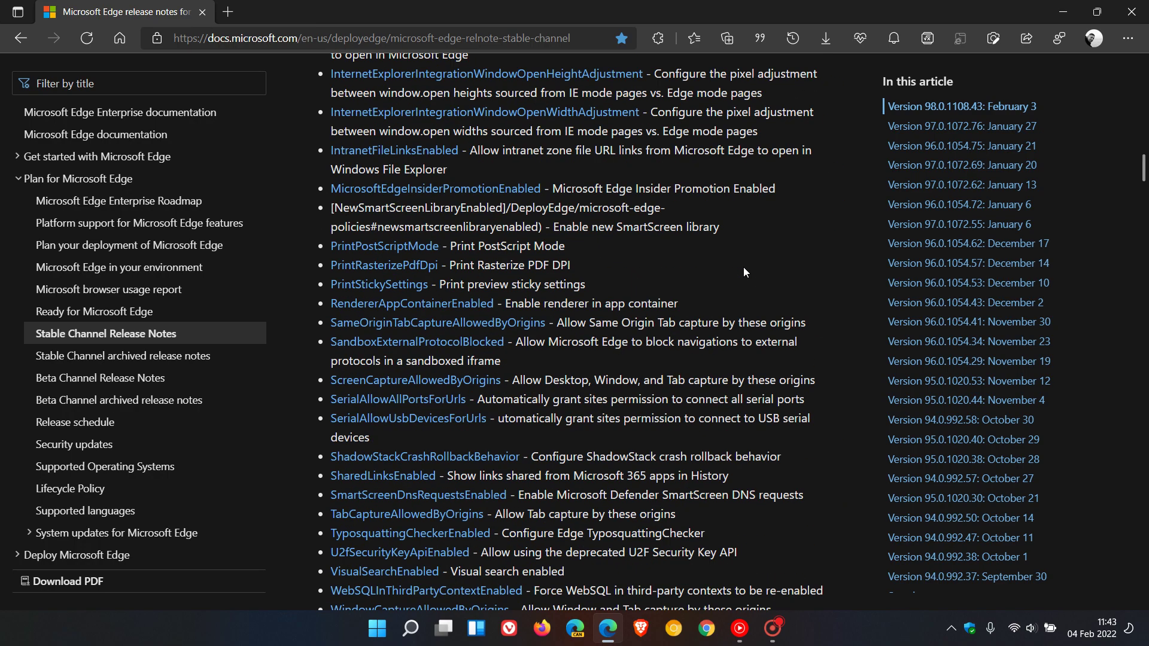
pyautogui.scroll(-1, 744, 271)
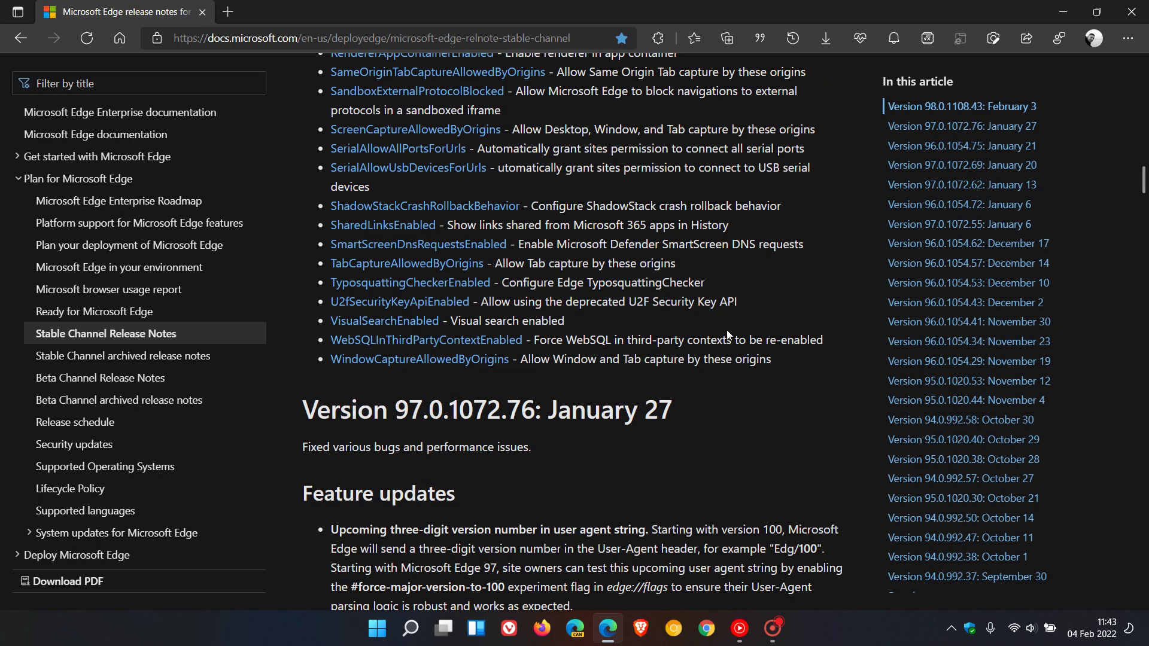
pyautogui.scroll(18, 727, 329)
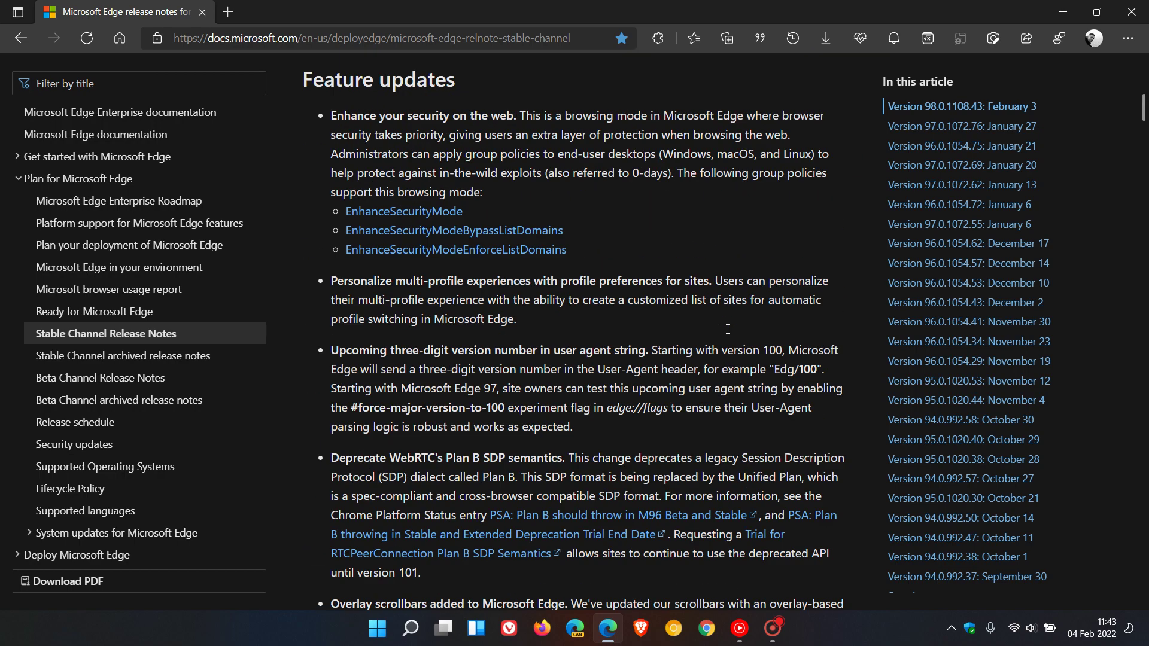
pyautogui.scroll(5, 728, 328)
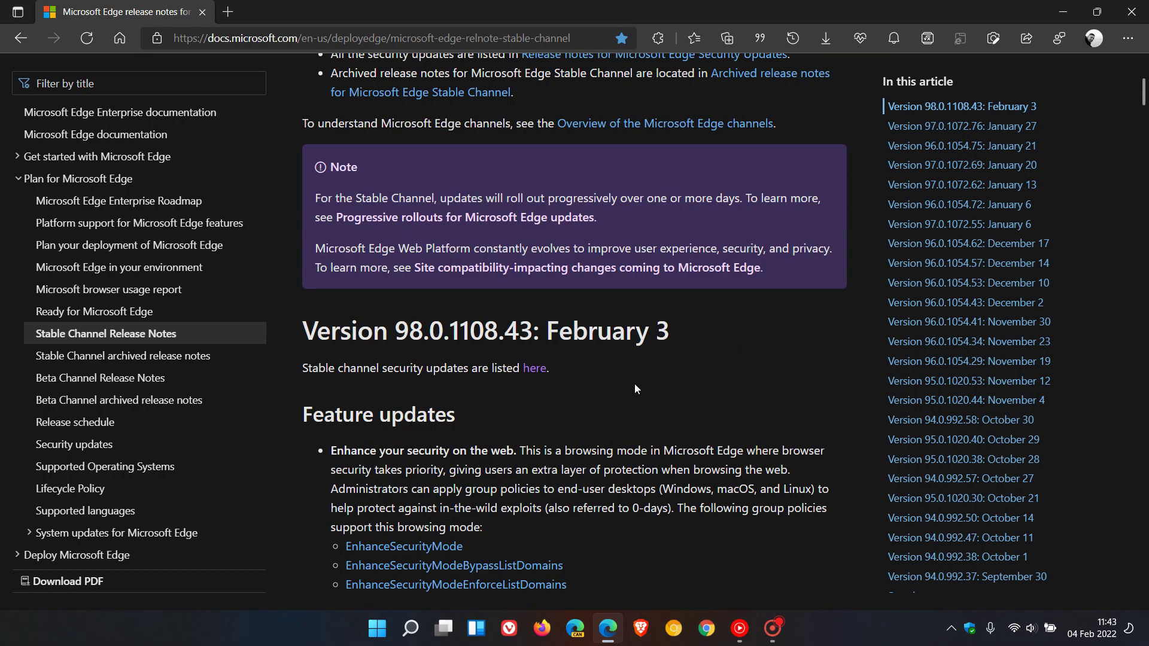
# Follow the 'here' link under Version 98.0.1108.43 to the Security updates notes
pyautogui.click(536, 368)
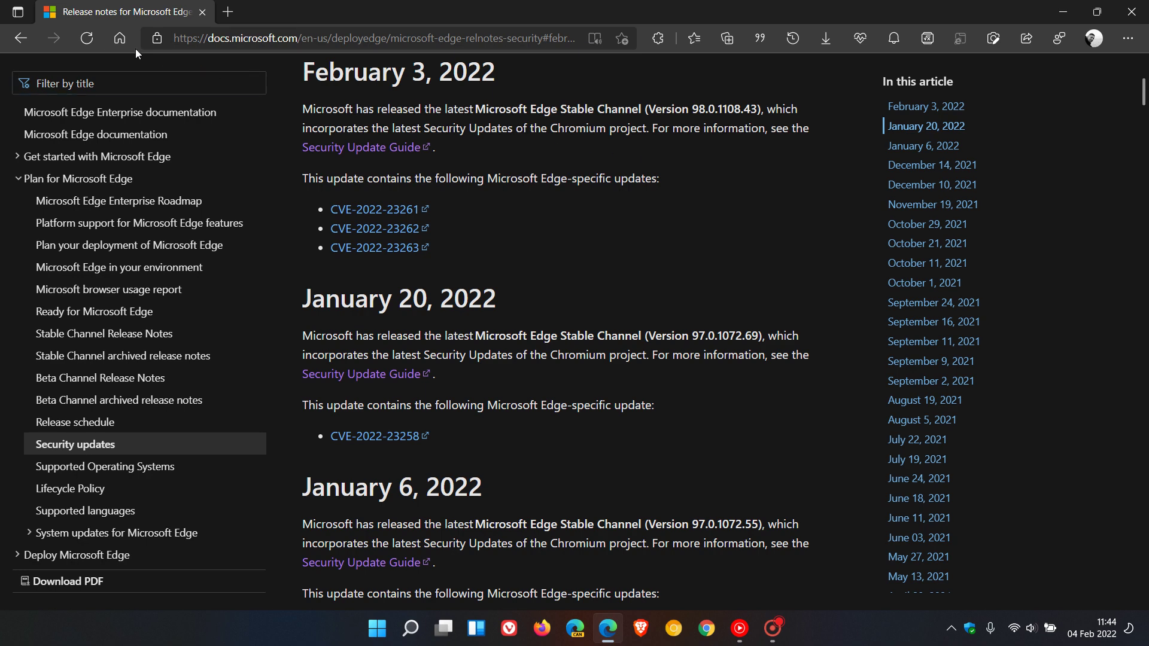
# From a new tab, open Help and feedback > About Microsoft Edge to check version 98.0.1108.43
pyautogui.click(122, 39)
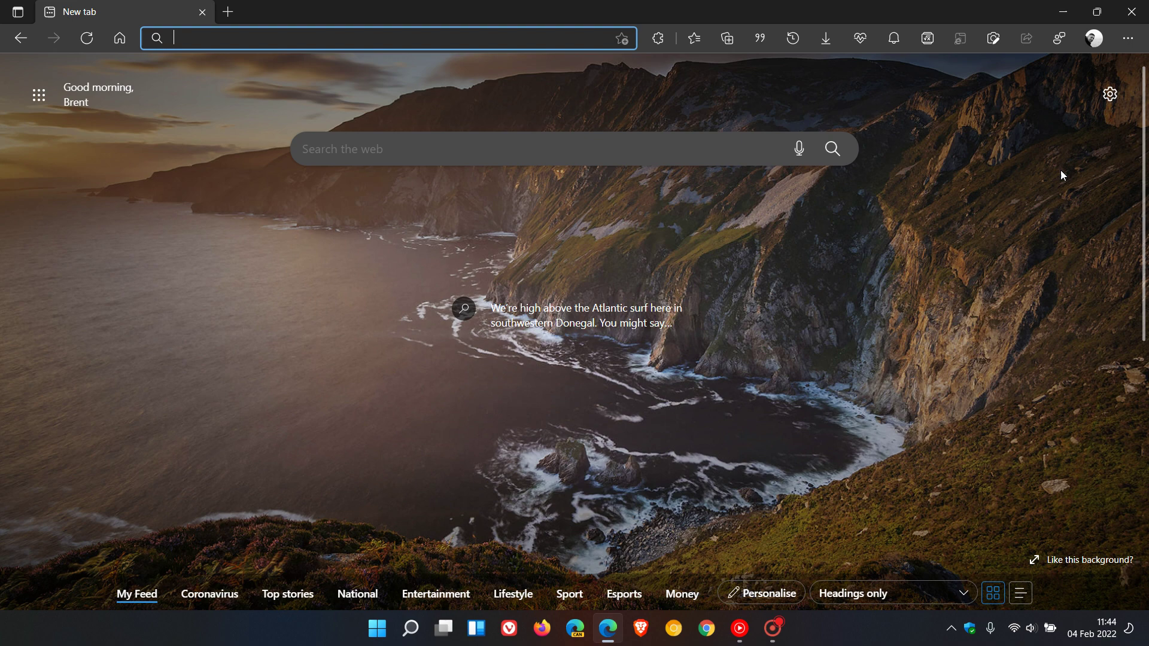
pyautogui.click(1128, 38)
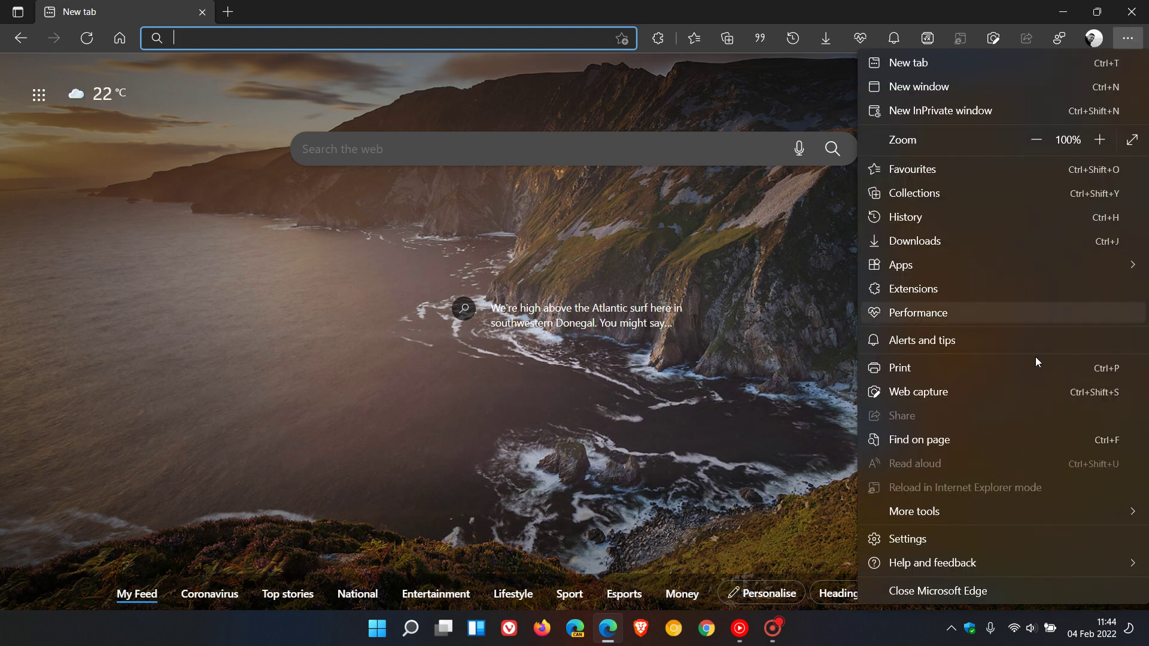
pyautogui.moveTo(976, 563)
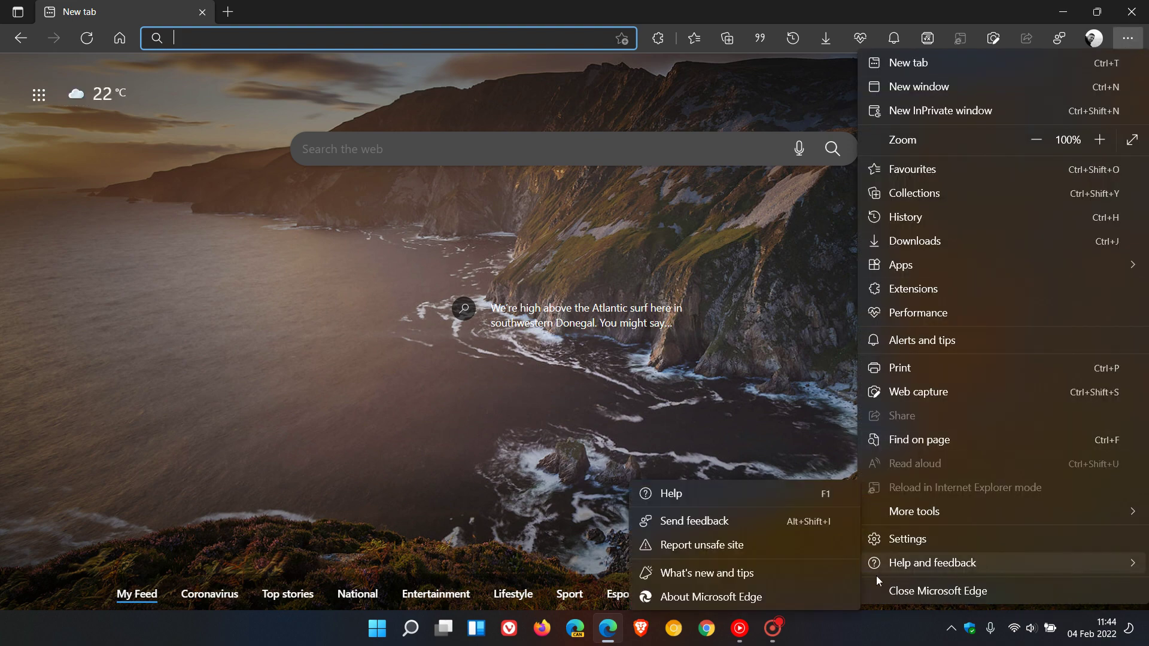
pyautogui.click(818, 599)
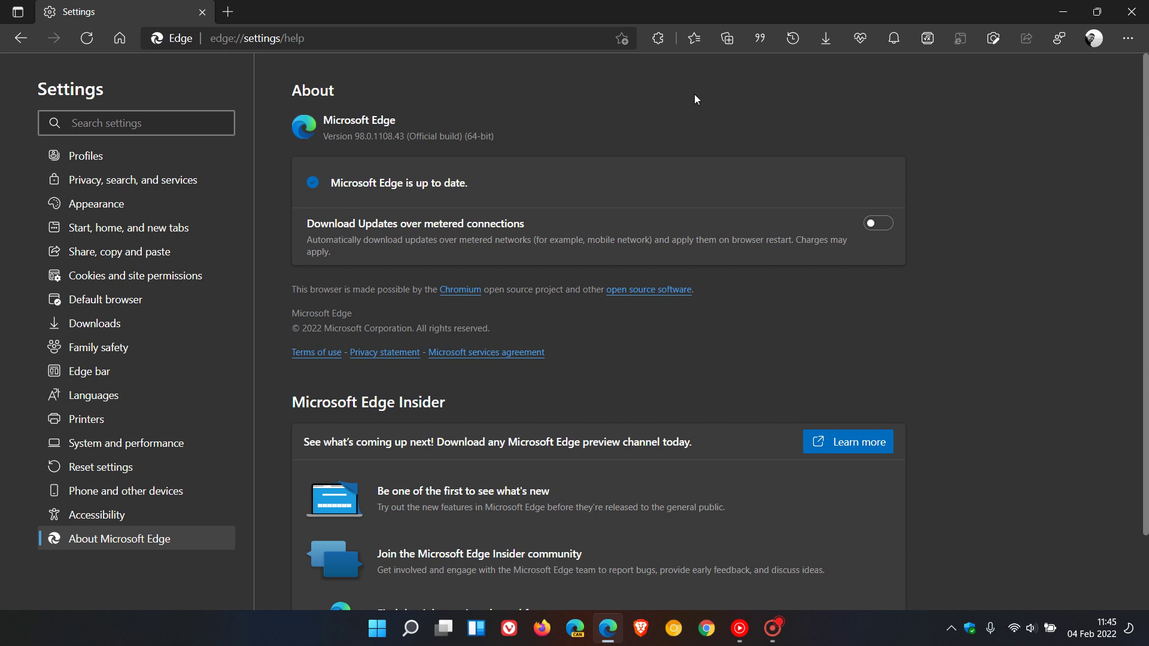
# Scroll through the About page and the Insider Channels page comparing Beta, Dev and Canary
pyautogui.scroll(-3, 694, 99)
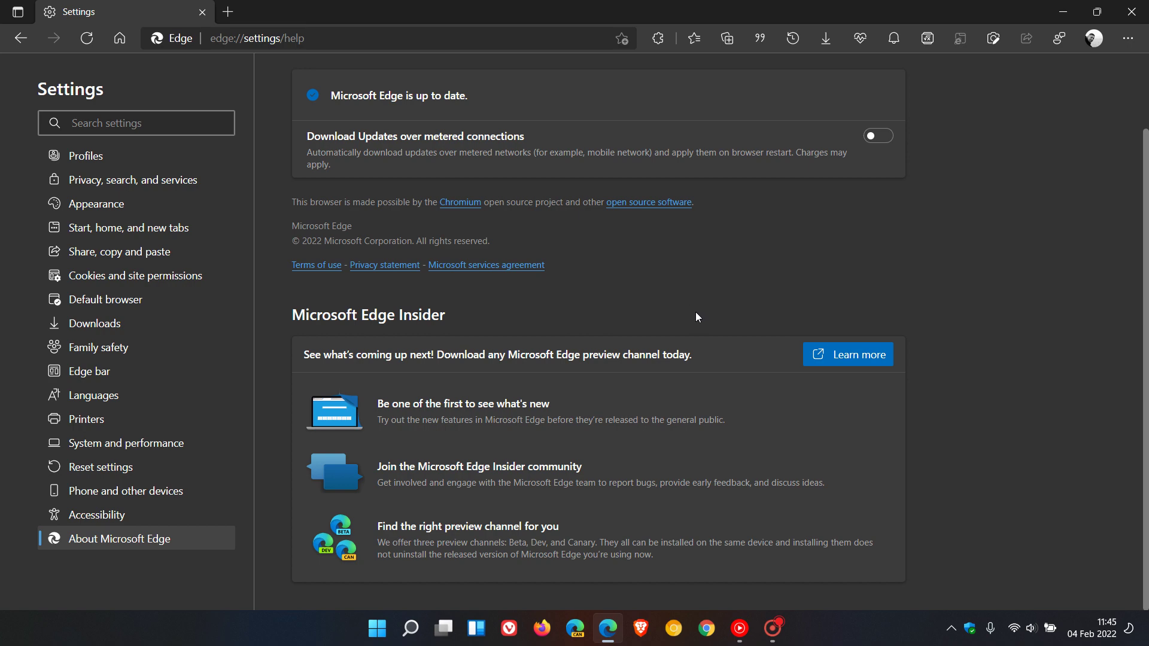
pyautogui.scroll(3, 620, 405)
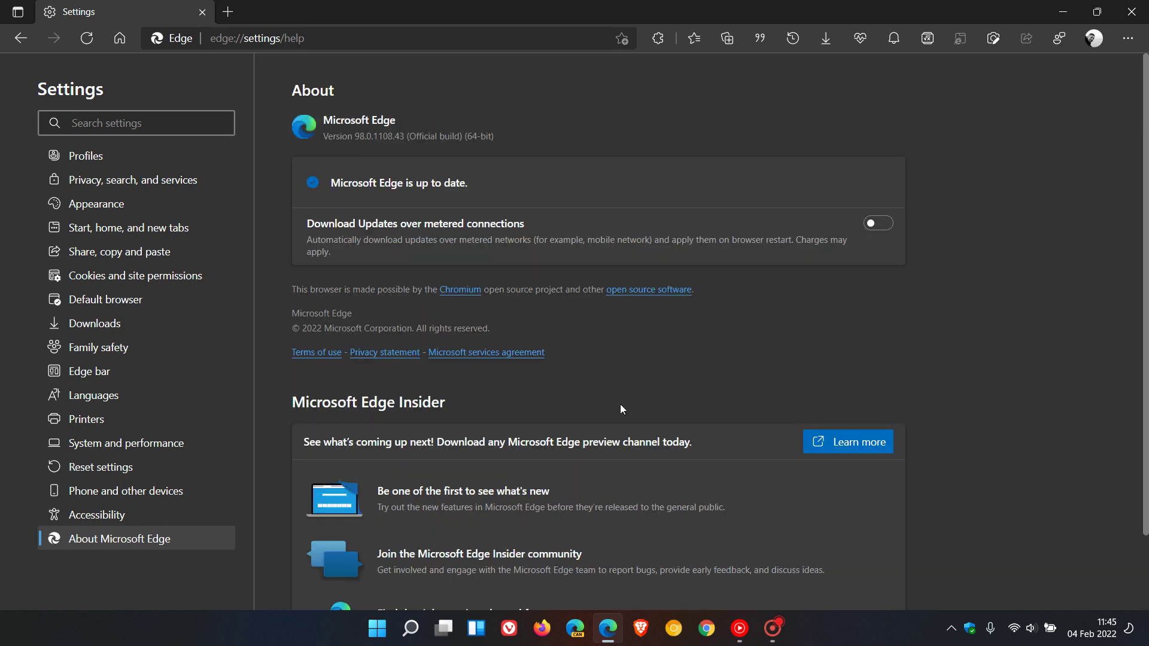
pyautogui.scroll(-3, 678, 328)
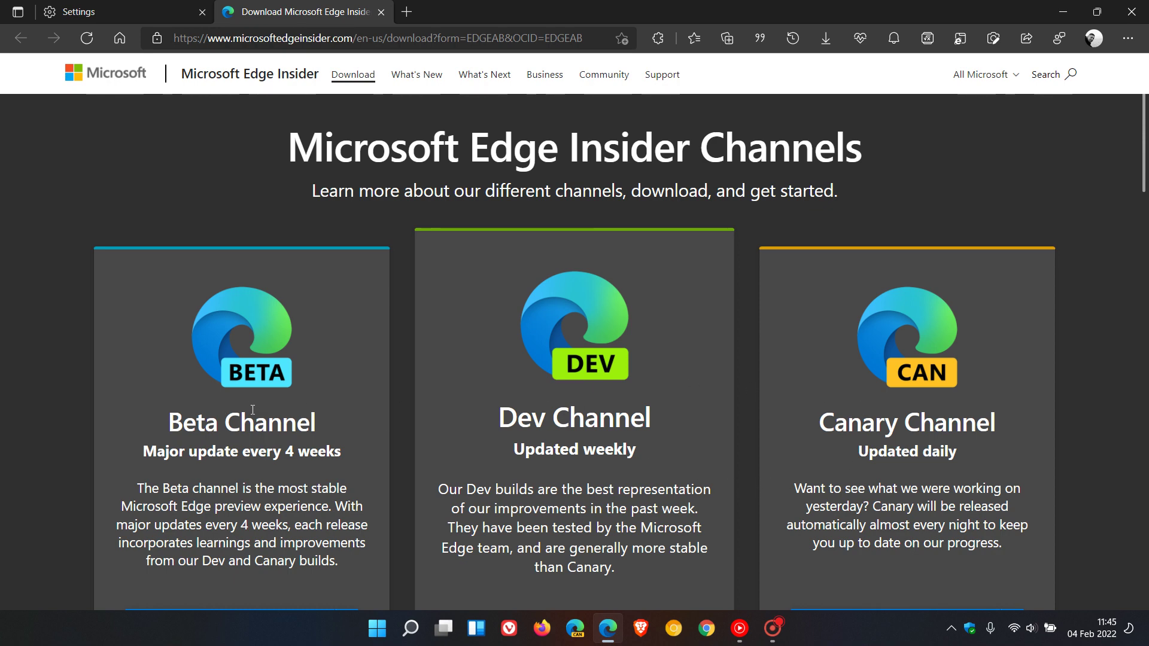
pyautogui.scroll(-4, 781, 341)
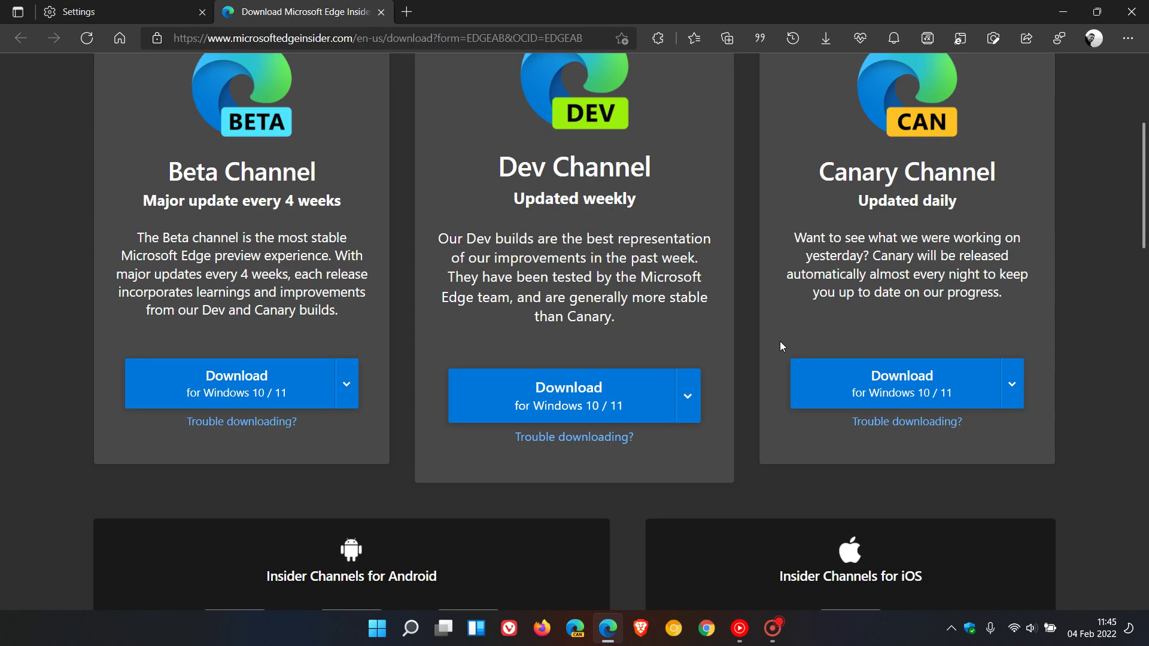
pyautogui.scroll(1, 781, 344)
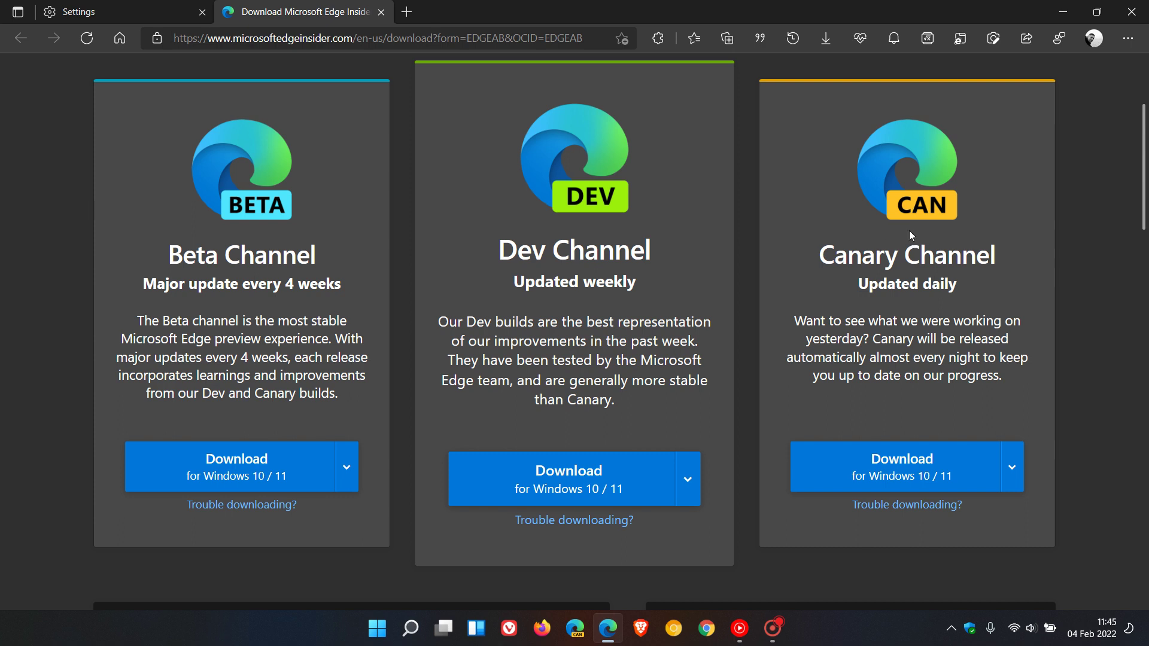
# Close the Edge Insider download tab and return to a fresh New tab page
pyautogui.click(127, 8)
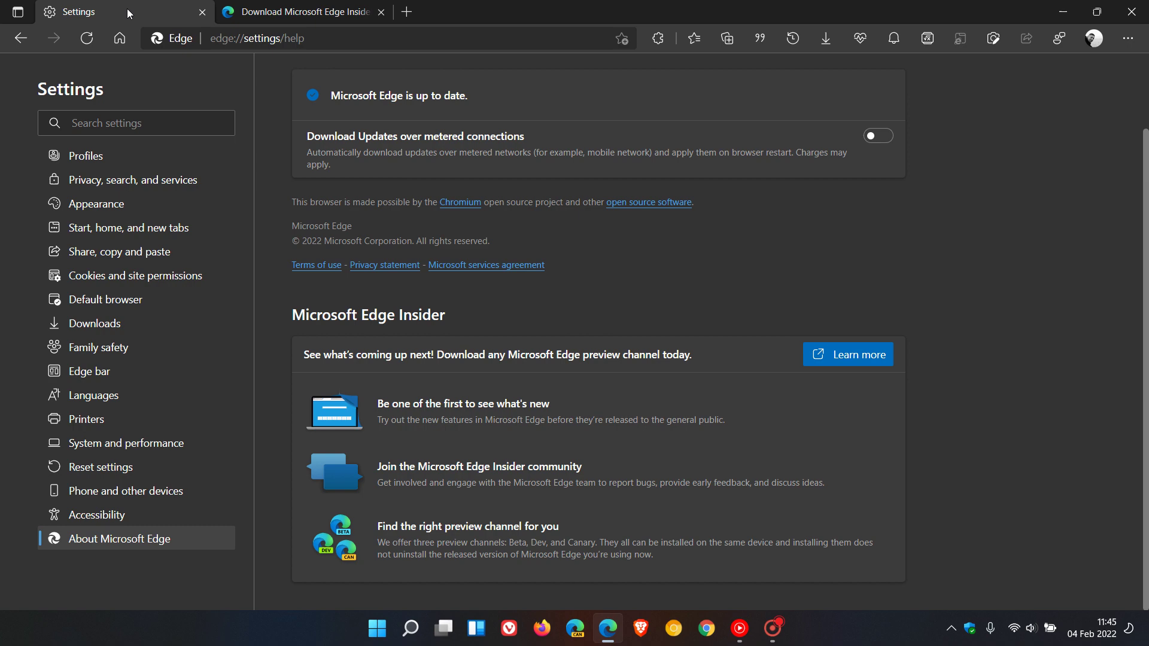
pyautogui.click(380, 12)
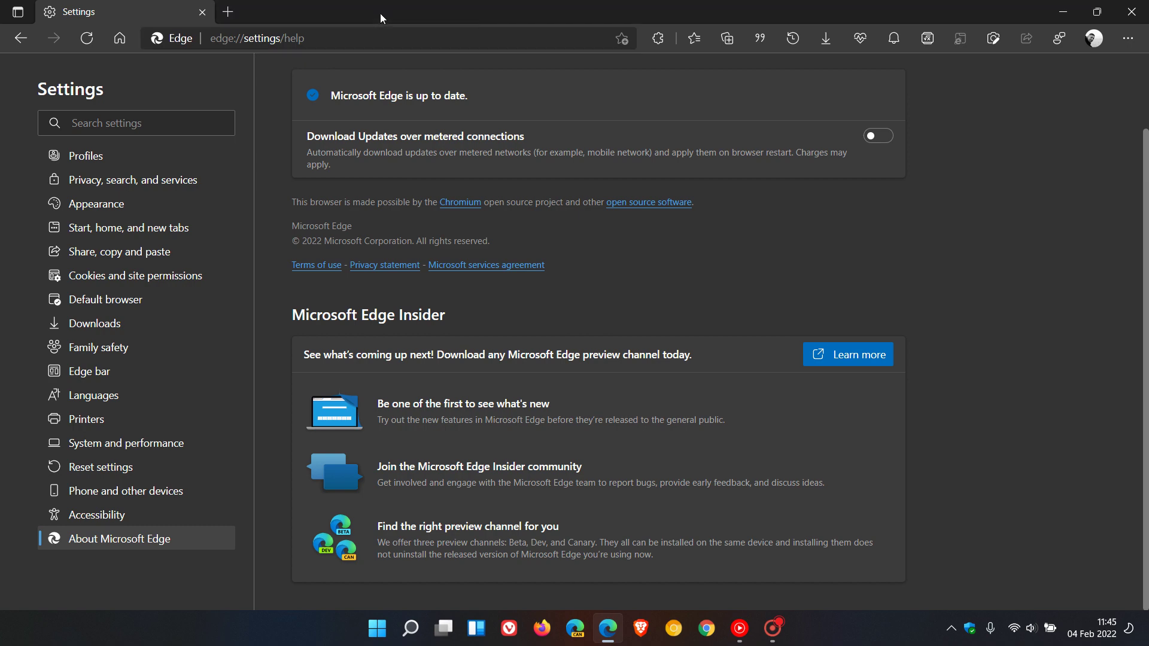
pyautogui.click(119, 44)
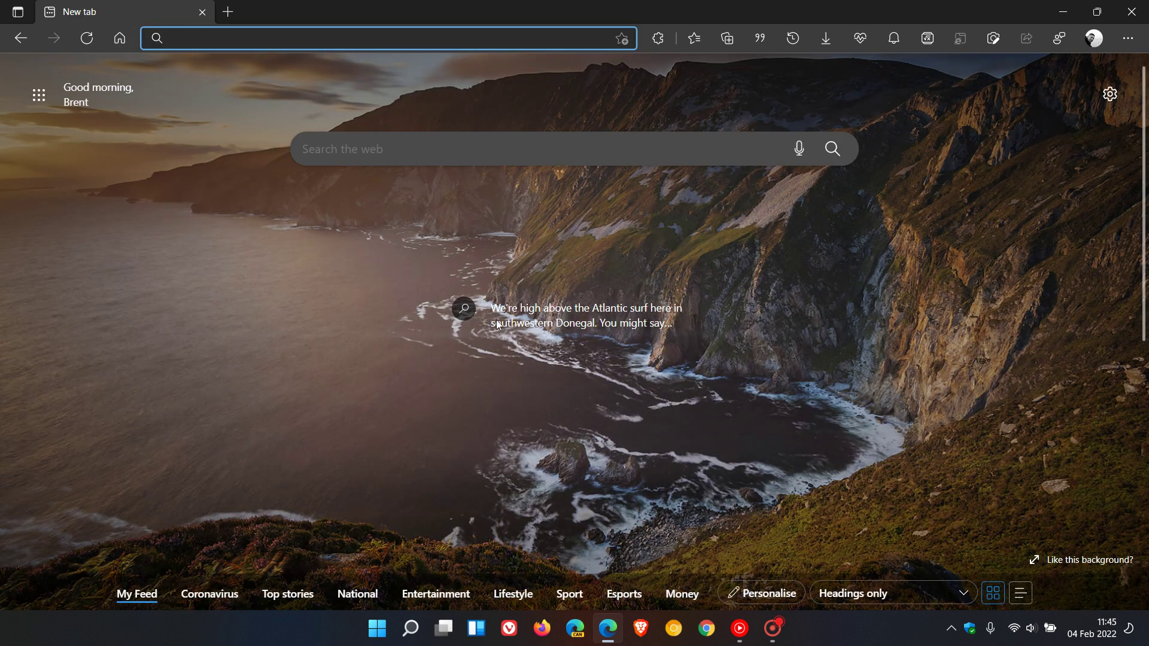